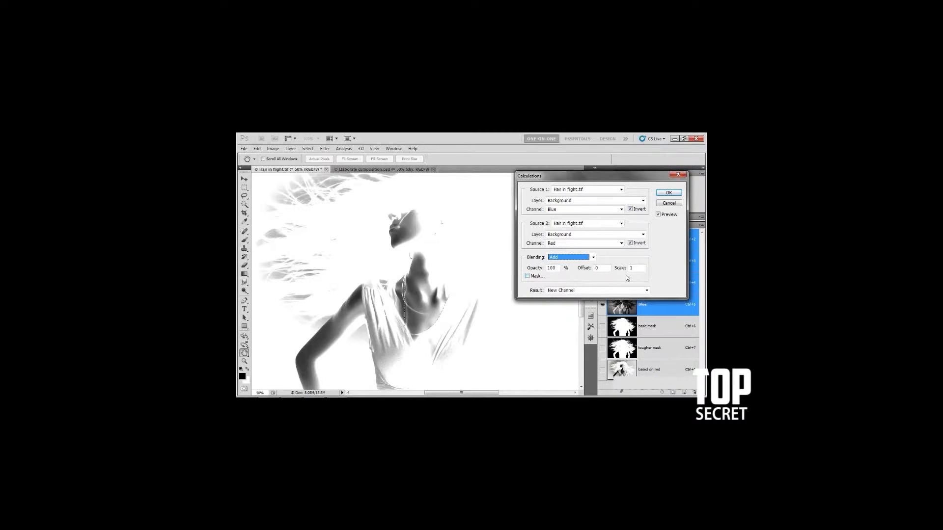
Set the Add blending offset to -150, then lower it in increments to -200.
{"action": "left_click", "coordinate": [598, 269]}
{"action": "type", "text": "-15"}
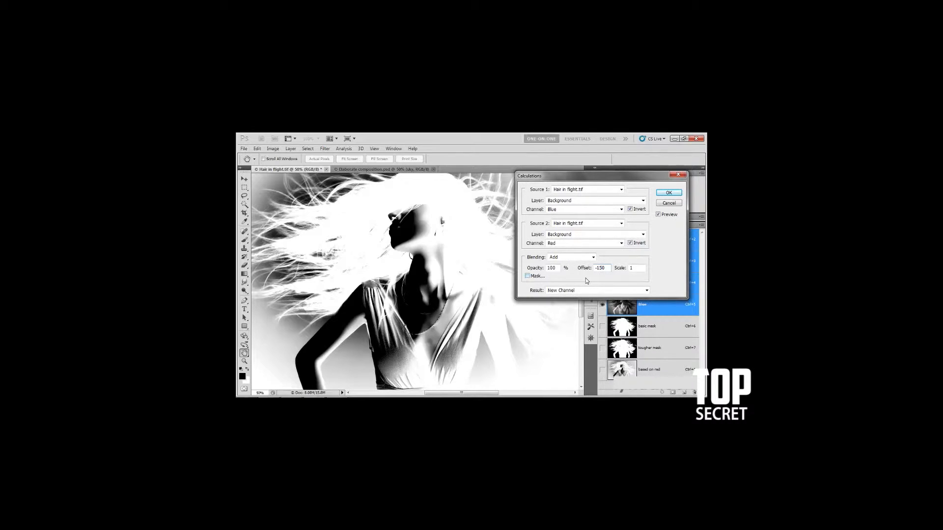
{"action": "key", "text": "shift+Down"}
{"action": "key", "text": "shift+Down"}
{"action": "key", "text": "shift+Down"}
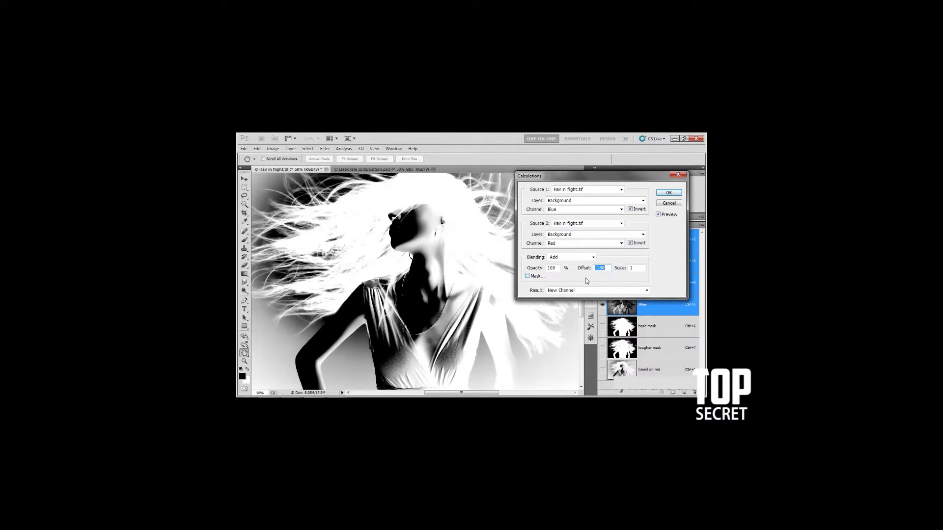
{"action": "key", "text": "shift+Down"}
{"action": "key", "text": "shift+Down"}
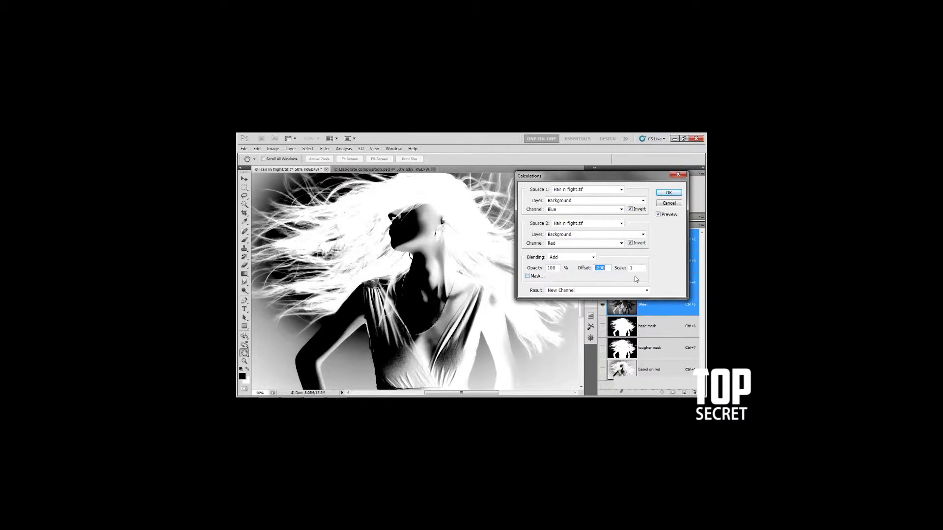
Try a scale of 2 for the Add calculation and change the offset to -100.
{"action": "left_click_drag", "start_coordinate": [638, 268], "coordinate": [630, 269]}
{"action": "key", "text": "Tab"}
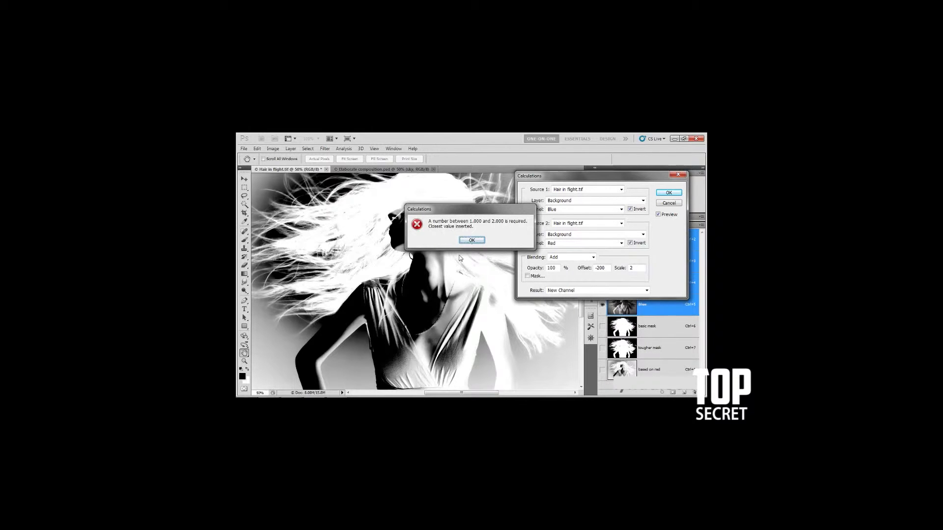
{"action": "left_click", "coordinate": [472, 240]}
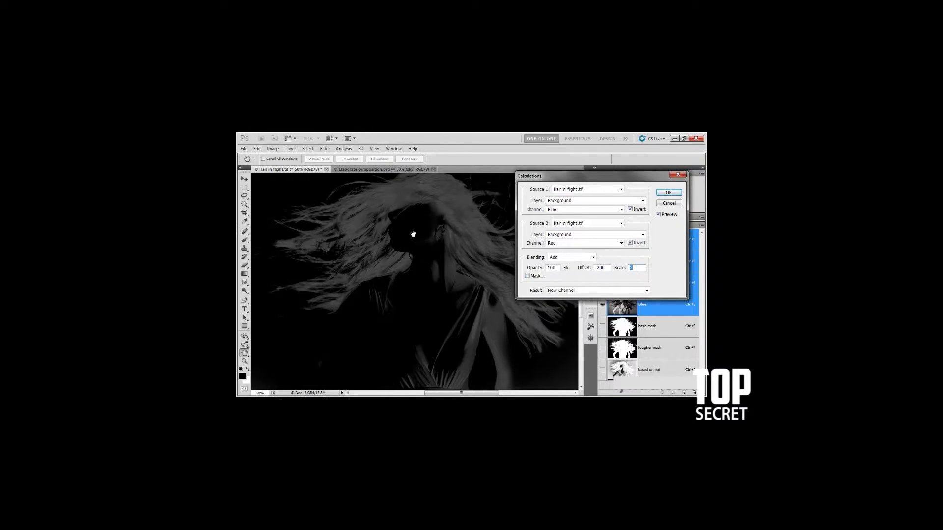
{"action": "left_click", "coordinate": [598, 268]}
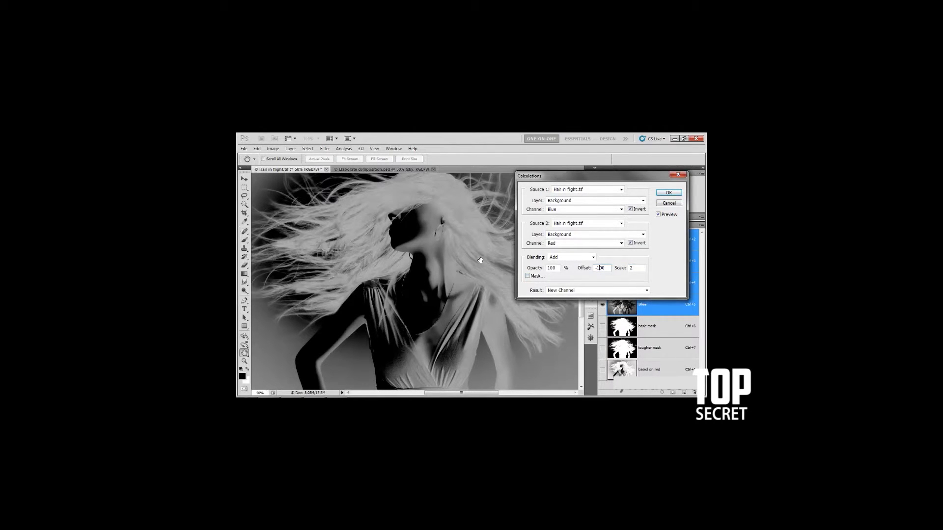
Return the Add calculation to a scale of 1 and an offset of -200.
{"action": "double_click", "coordinate": [632, 267]}
{"action": "type", "text": "1"}
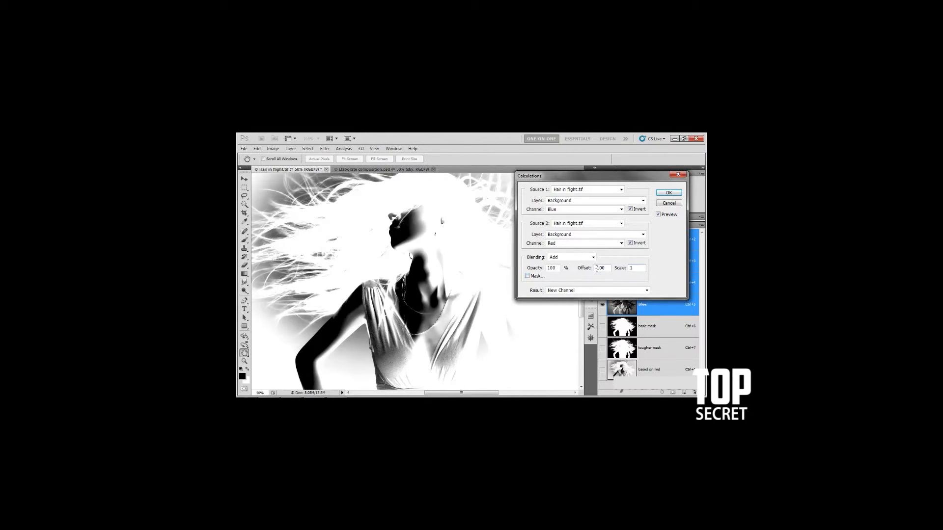
{"action": "type", "text": "2"}
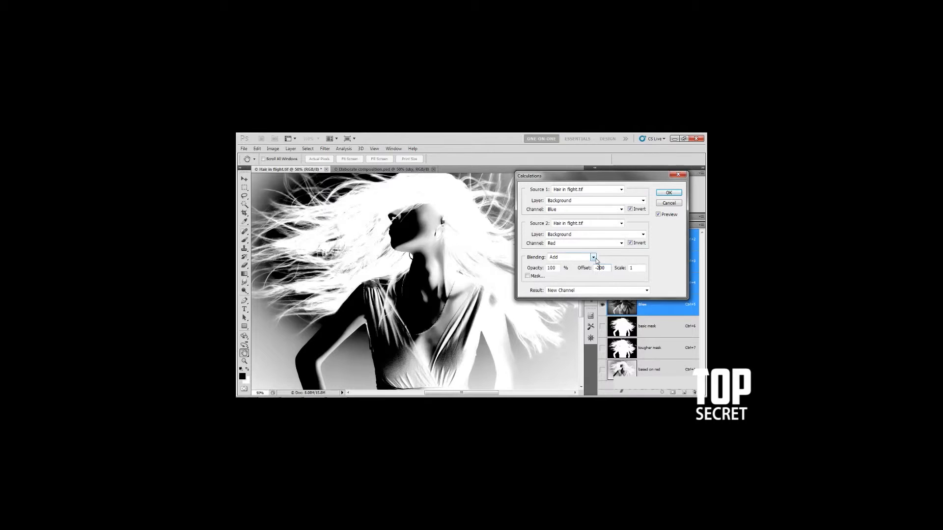
Switch the calculation's blending mode to Subtract and enter an offset of 100.
{"action": "left_click", "coordinate": [595, 258]}
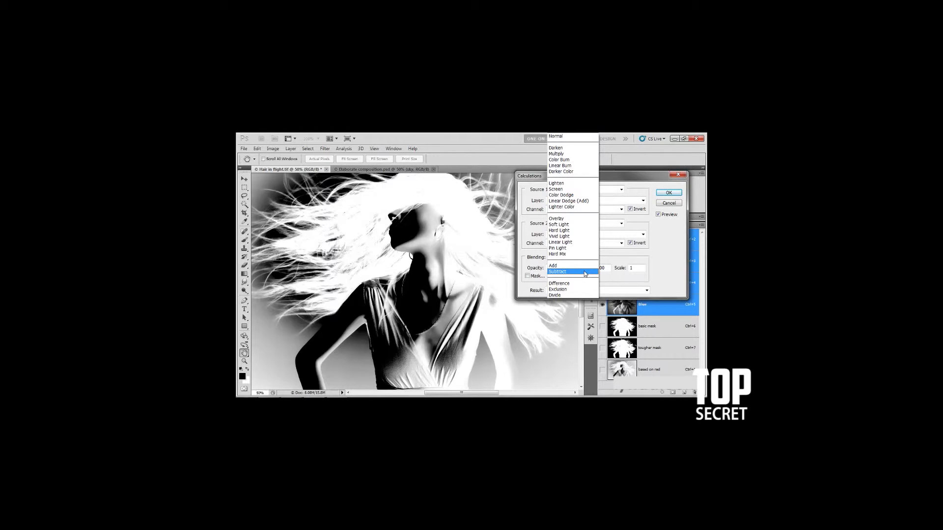
{"action": "left_click", "coordinate": [585, 273]}
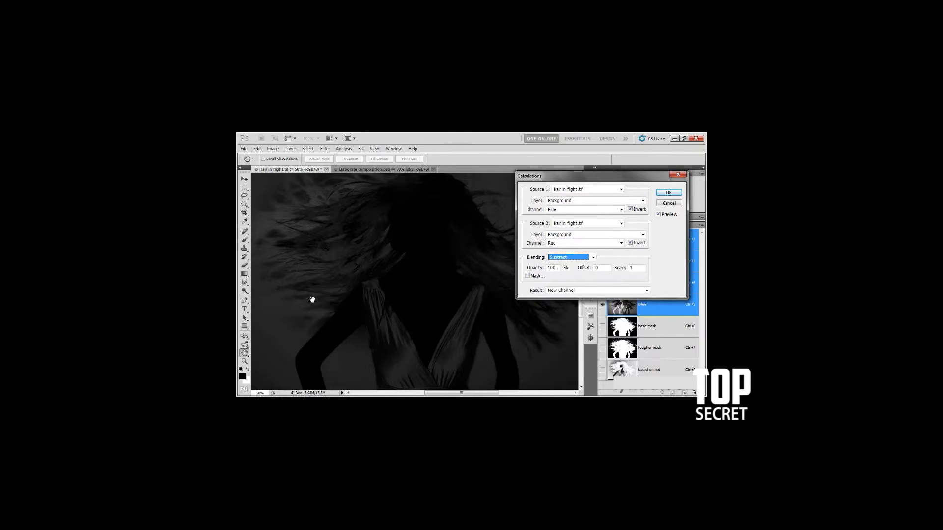
{"action": "left_click", "coordinate": [598, 268]}
{"action": "type", "text": "100"}
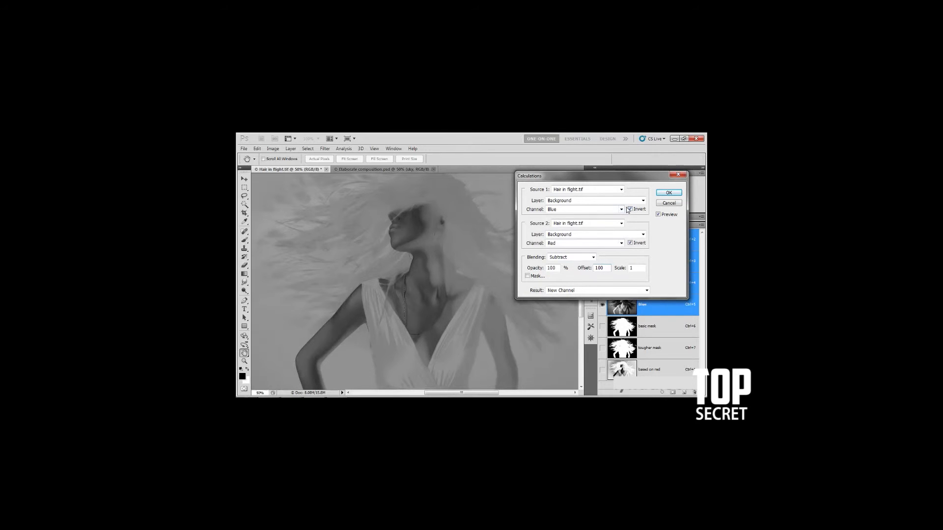
Turn off Invert for the Source 1 Blue channel, keeping Red inverted, and adjust the Subtract offset to 50.
{"action": "left_click", "coordinate": [630, 243]}
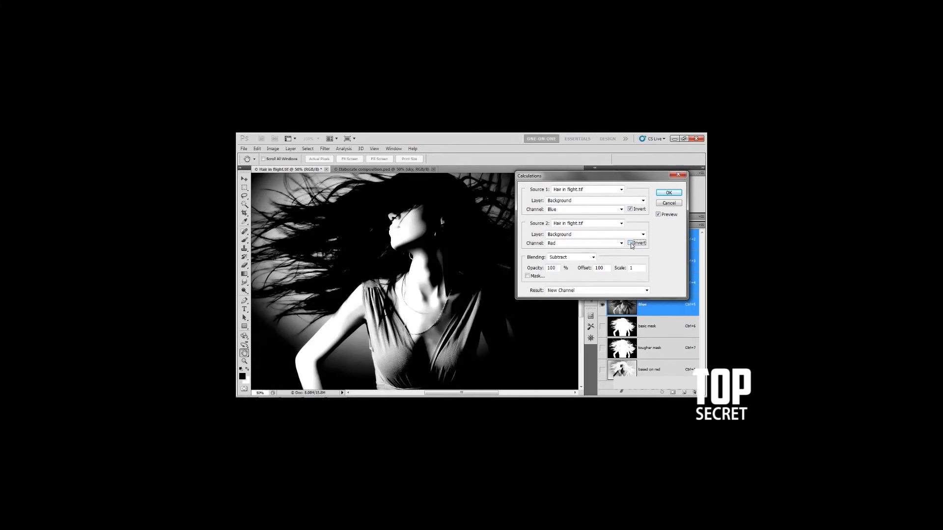
{"action": "left_click", "coordinate": [630, 209]}
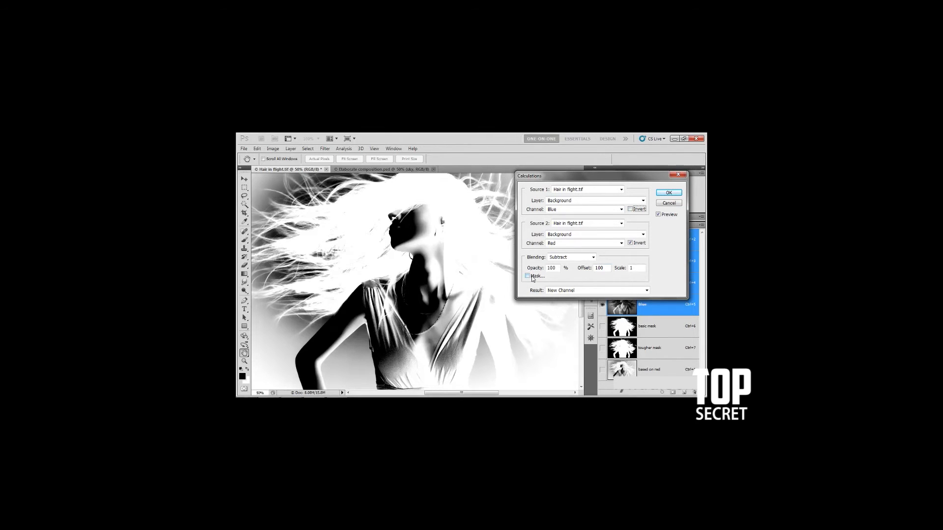
{"action": "left_click", "coordinate": [603, 267]}
{"action": "key", "text": "shift+Up"}
{"action": "key", "text": "shift+Up"}
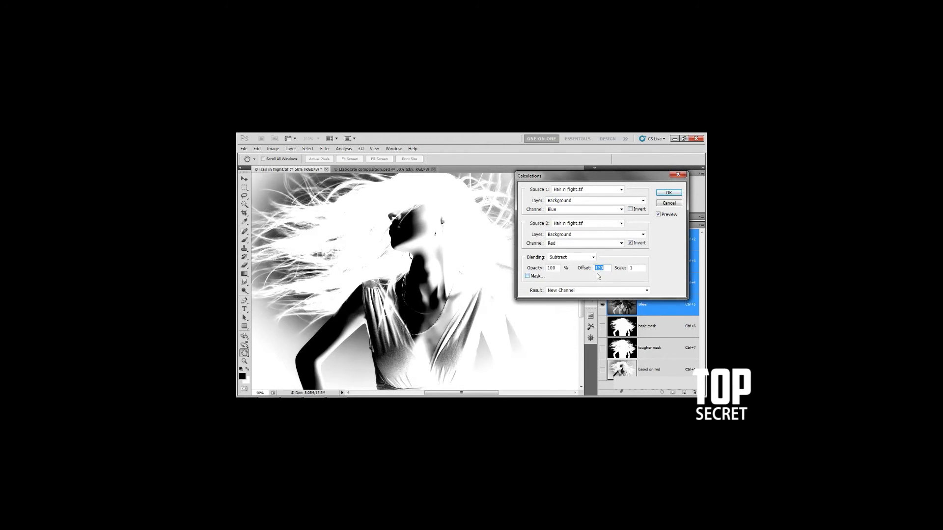
{"action": "key", "text": "shift+Down"}
{"action": "key", "text": "shift+Down"}
{"action": "key", "text": "shift+Down"}
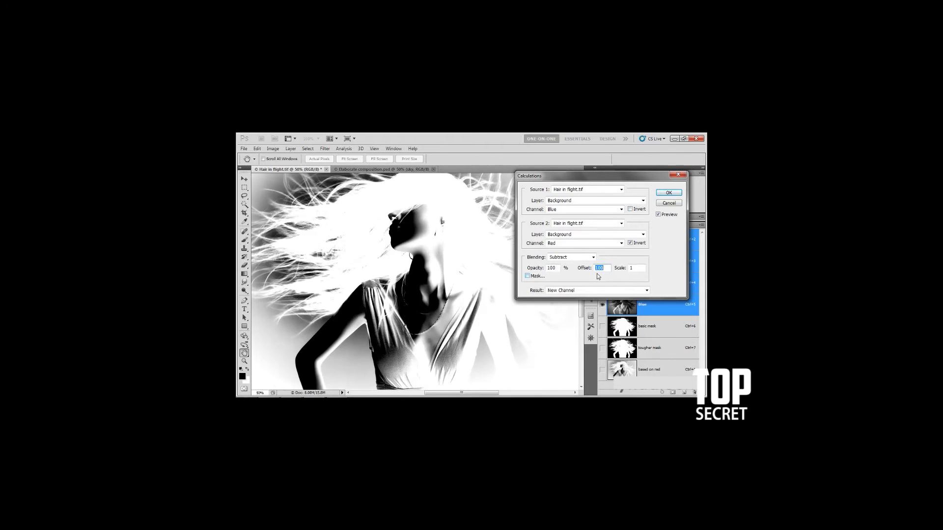
{"action": "key", "text": "shift+Down"}
{"action": "key", "text": "shift+Down"}
{"action": "key", "text": "shift+Down"}
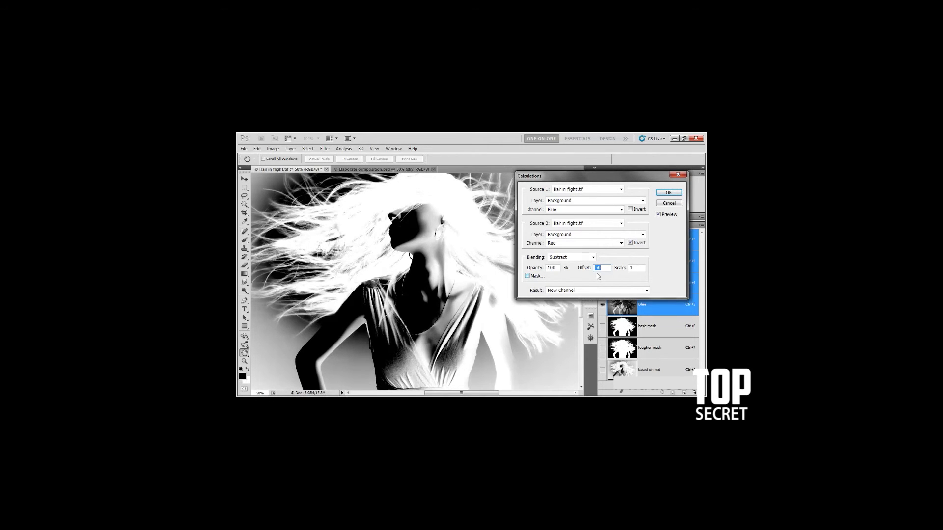
Apply the calculation as a new channel and rename that channel "subtract offset 50".
{"action": "left_click_drag", "start_coordinate": [575, 178], "coordinate": [631, 195]}
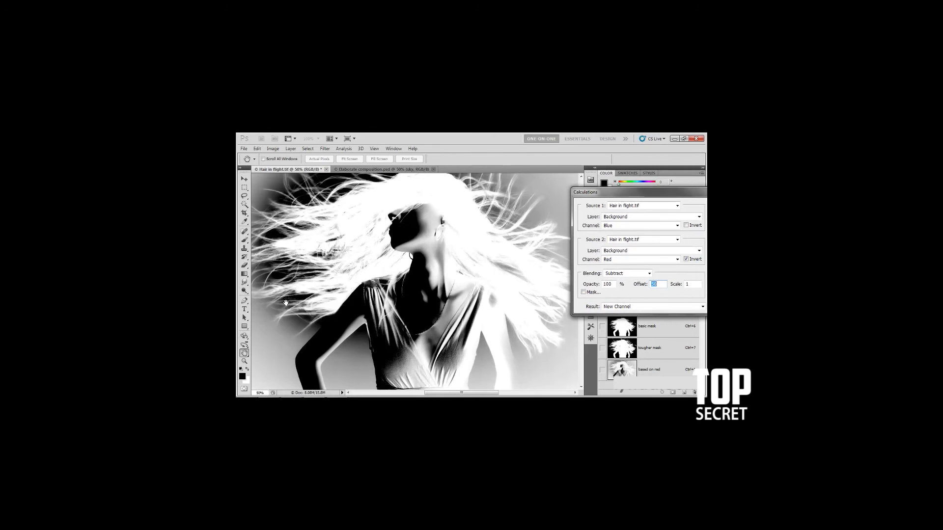
{"action": "left_click_drag", "start_coordinate": [605, 195], "coordinate": [498, 199]}
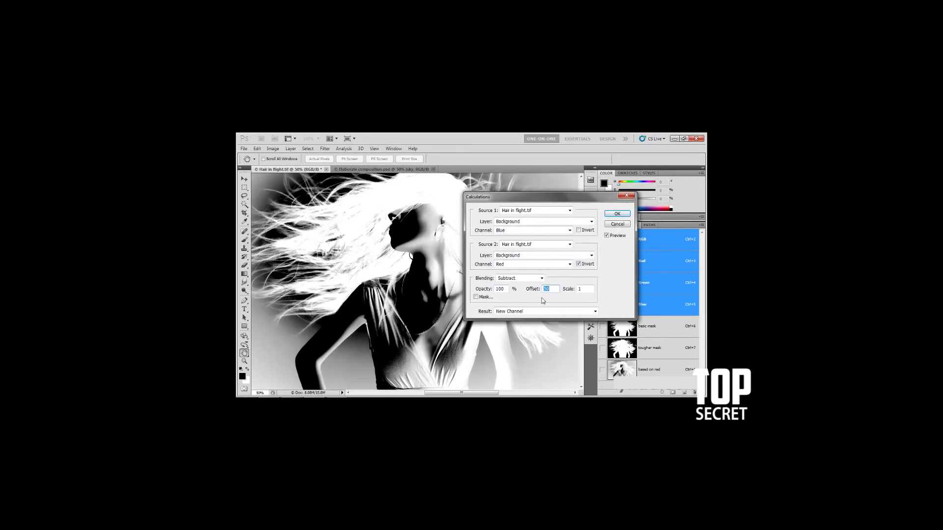
{"action": "left_click", "coordinate": [617, 214]}
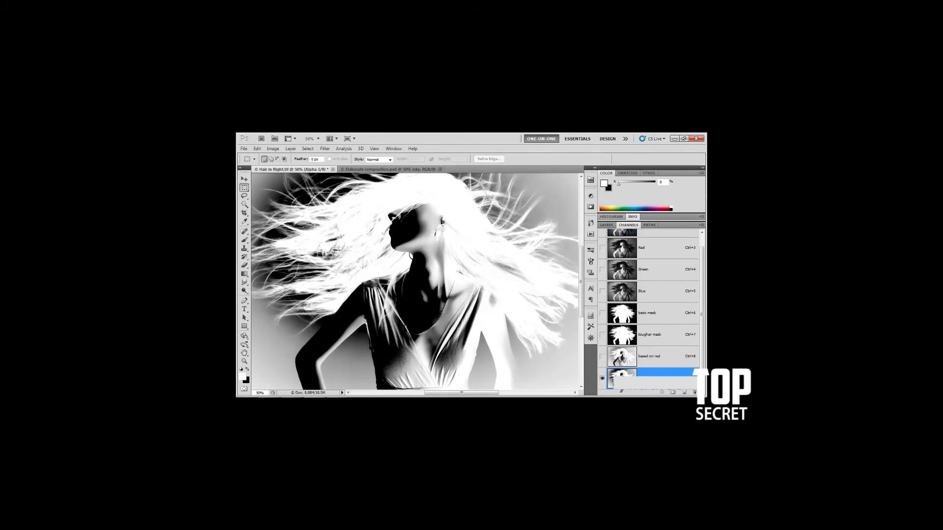
{"action": "type", "text": "ed mask"}
{"action": "key", "text": "Return"}
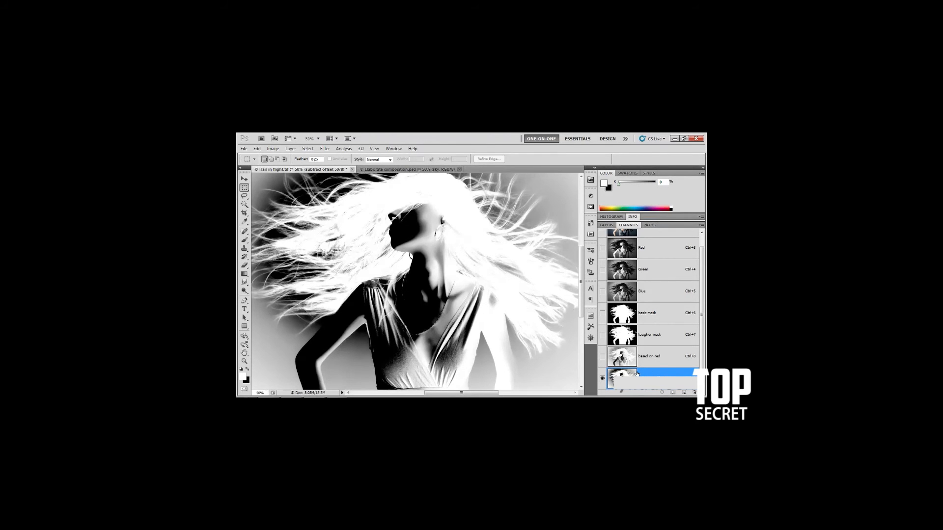